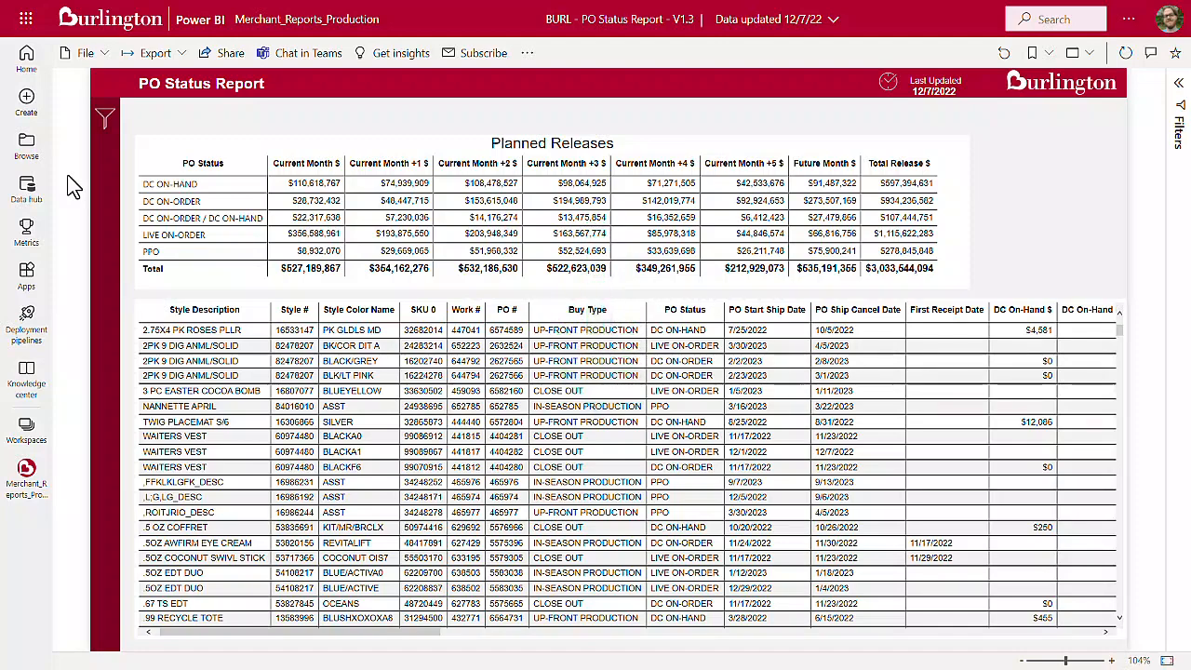
- Cross-filter the purchase order details by the DC ON-HAND status in Planned Releases, and remove that selection
{"action": "left_click", "coordinate": [224, 185]}
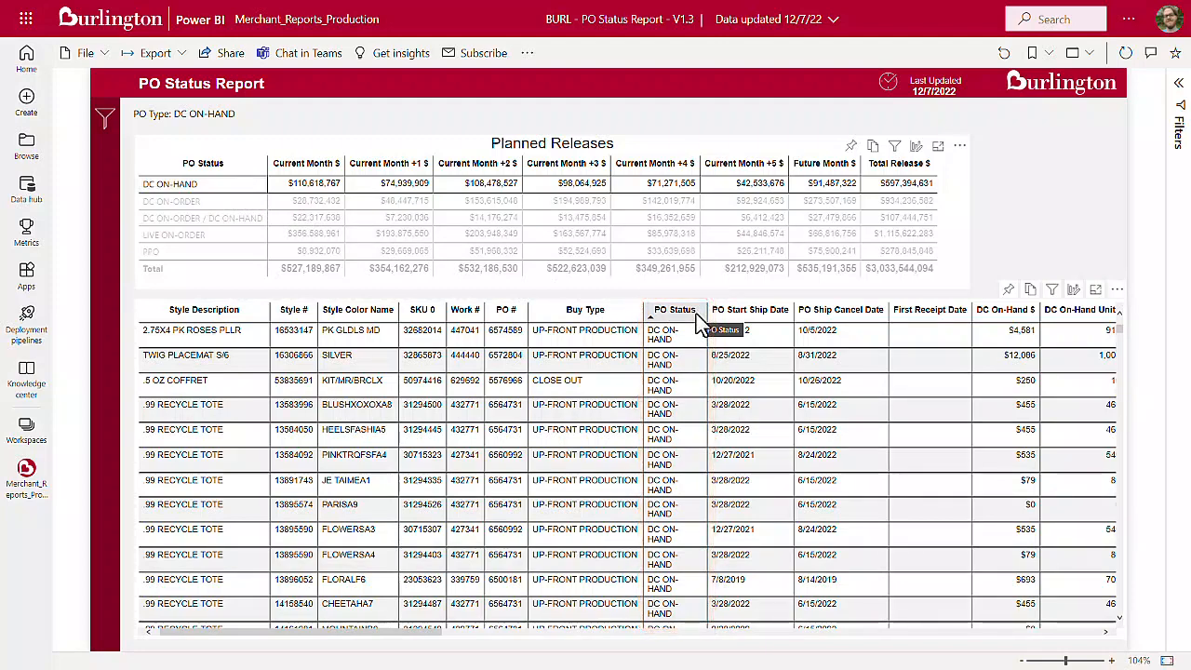
{"action": "left_click", "coordinate": [241, 185]}
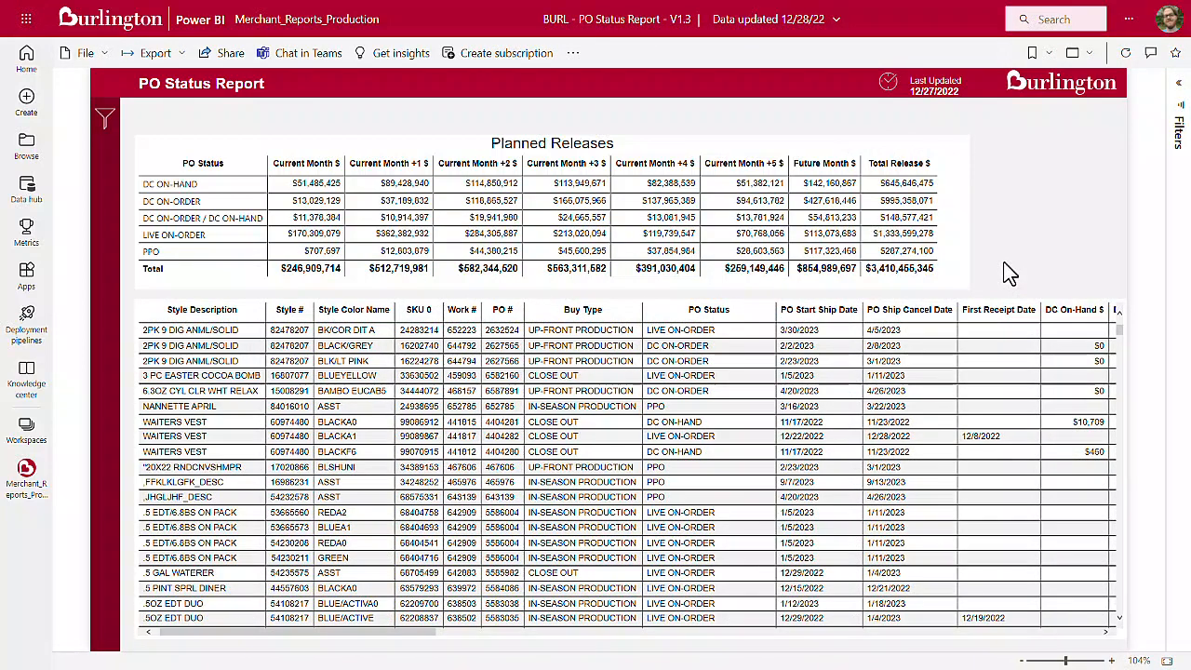
- Cross-filter Planned Releases by the three 2PK 9 DIG ANML/SOLID order rows together, and dismiss their options menu
{"action": "left_click", "coordinate": [906, 329], "text": "ctrl"}
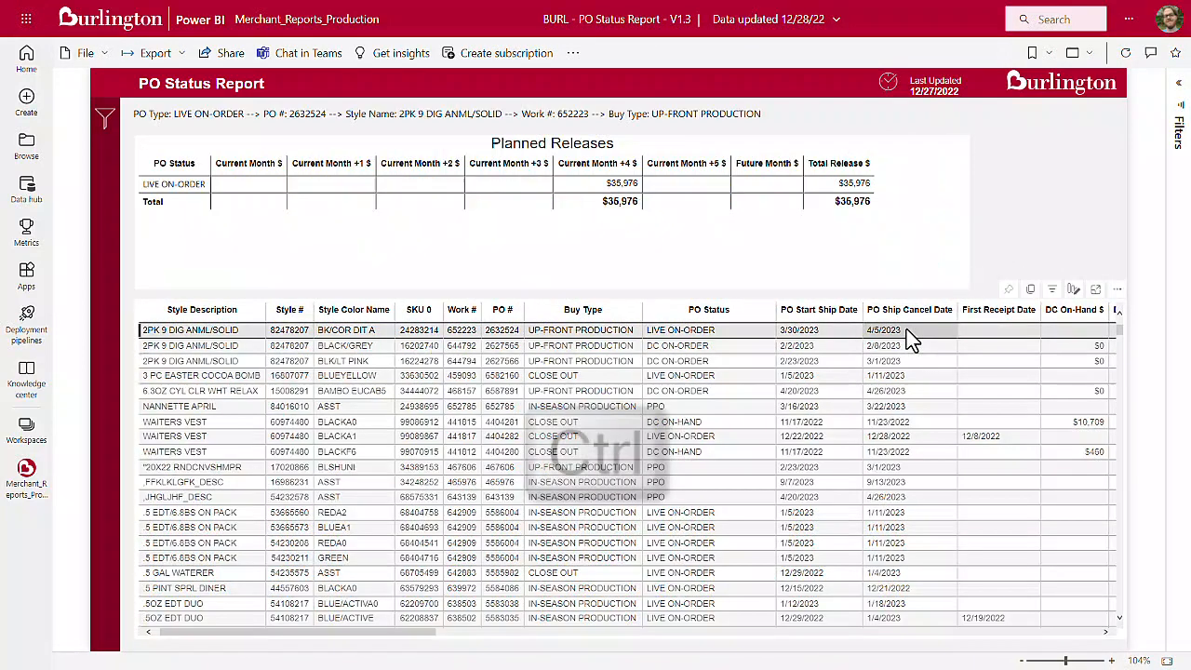
{"action": "left_click", "coordinate": [904, 347], "text": "ctrl"}
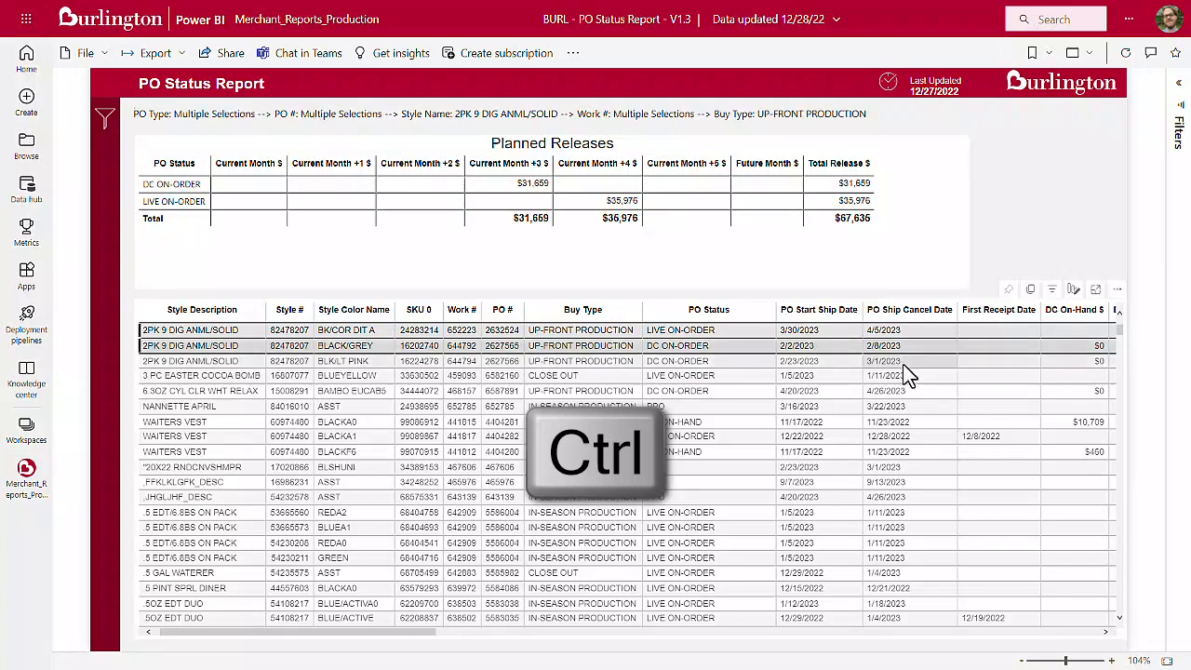
{"action": "left_click", "coordinate": [904, 362], "text": "ctrl"}
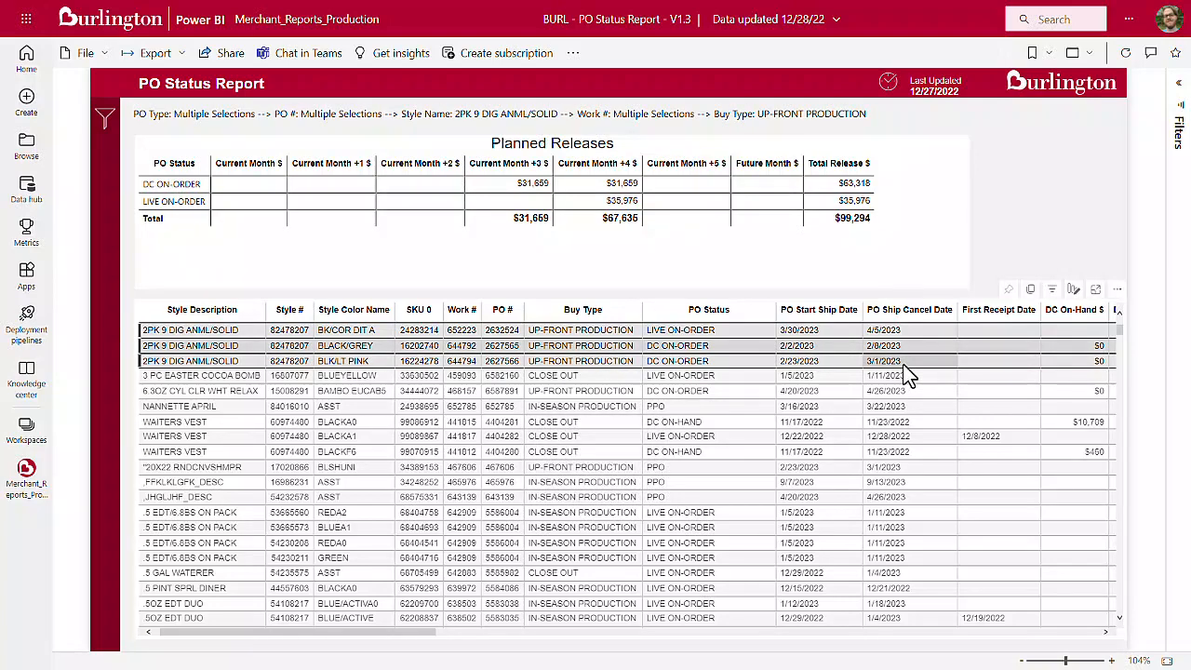
{"action": "right_click", "coordinate": [904, 367]}
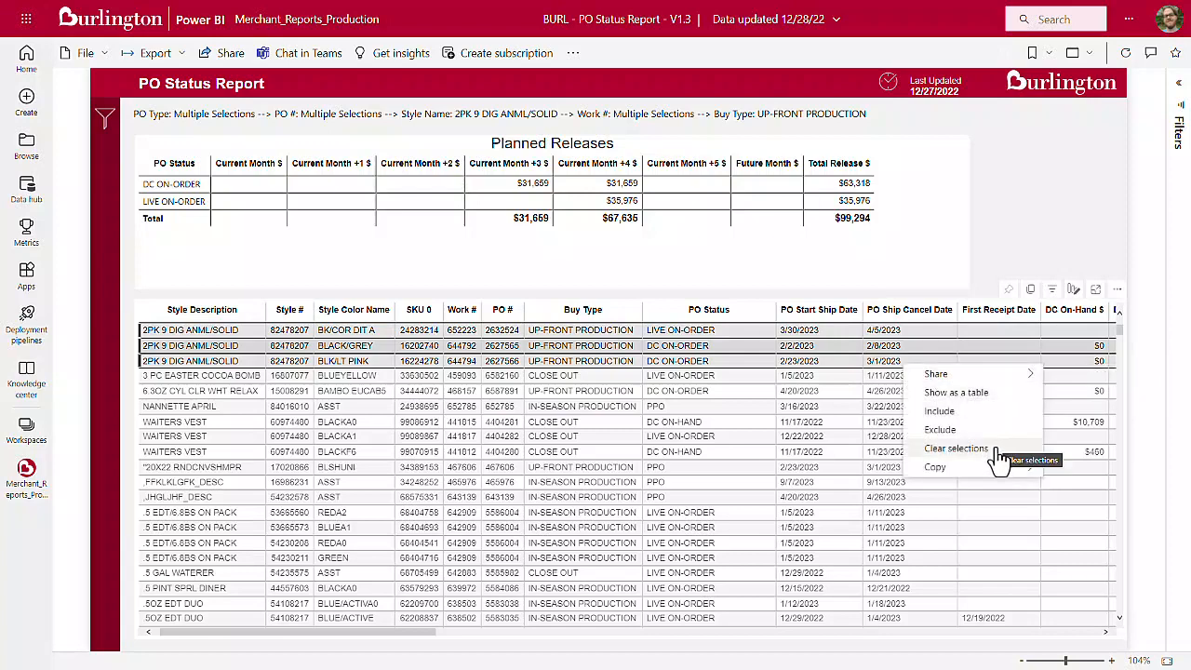
{"action": "left_click", "coordinate": [995, 271]}
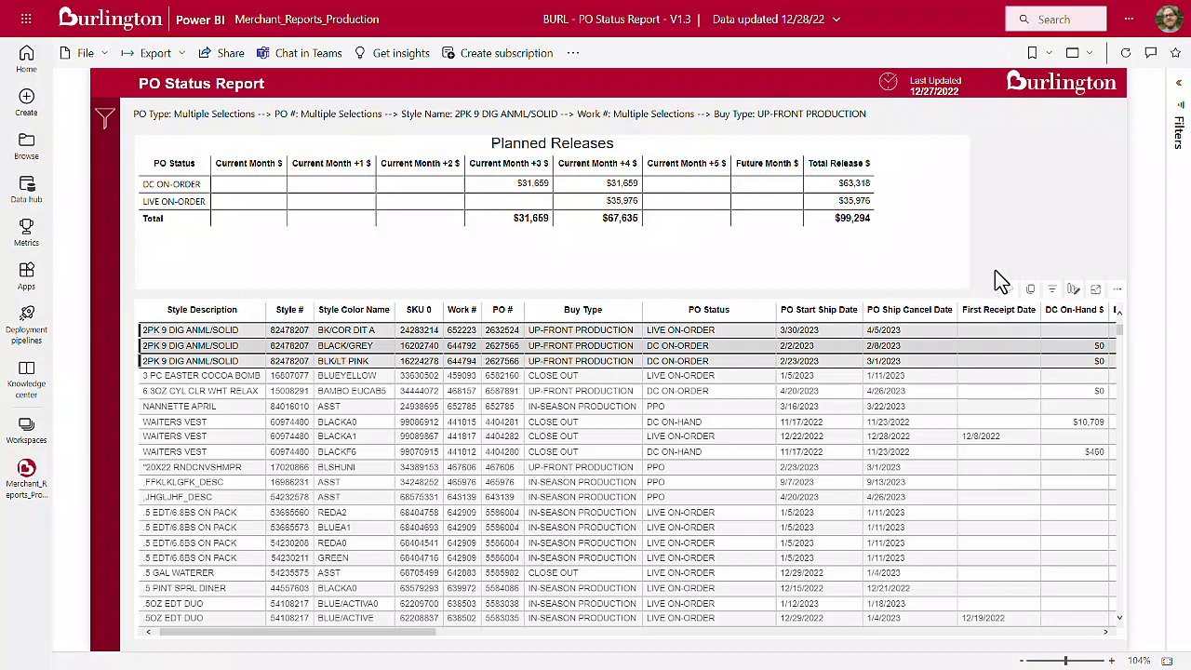
{"action": "left_click", "coordinate": [853, 242]}
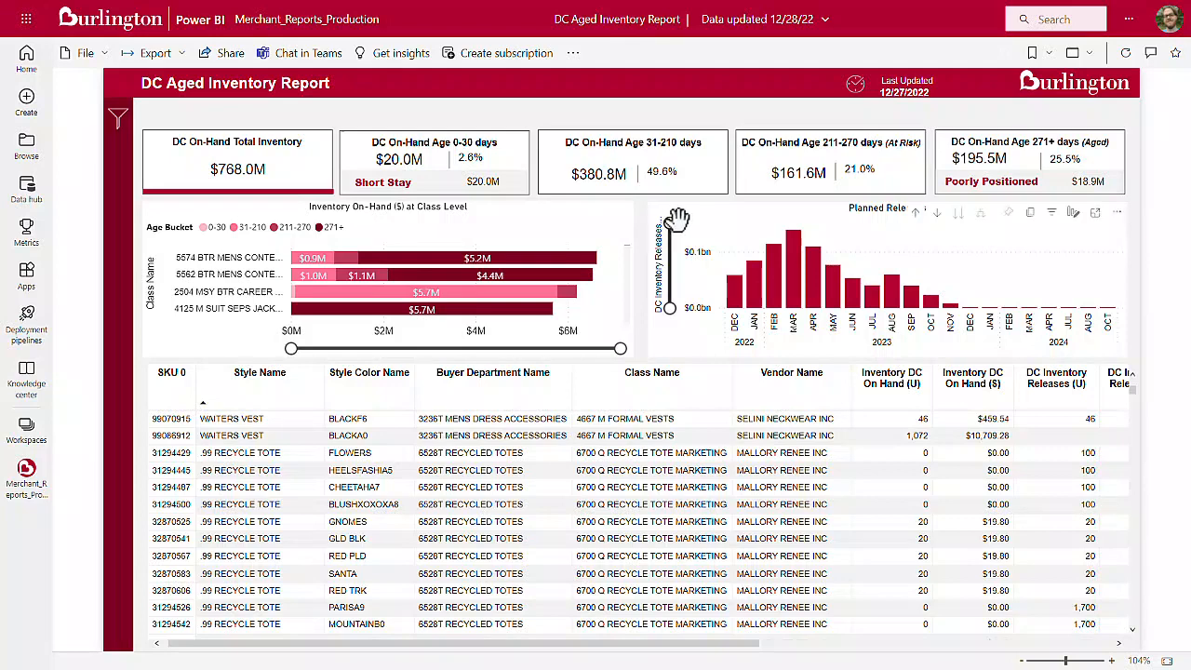
- Cross-filter the DC Aged Inventory Report by the February, March and April 2023 planned releases together, and clear that selection
{"action": "left_click", "coordinate": [770, 270]}
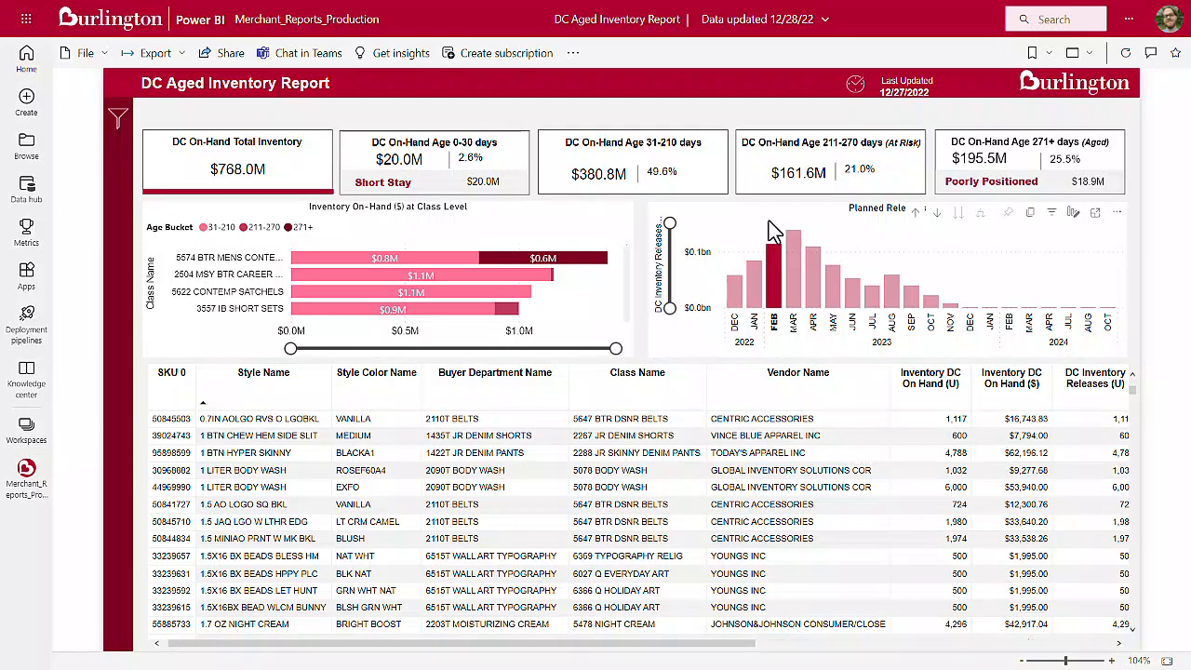
{"action": "left_click", "coordinate": [799, 253], "text": "ctrl"}
{"action": "left_click", "coordinate": [810, 265], "text": "ctrl"}
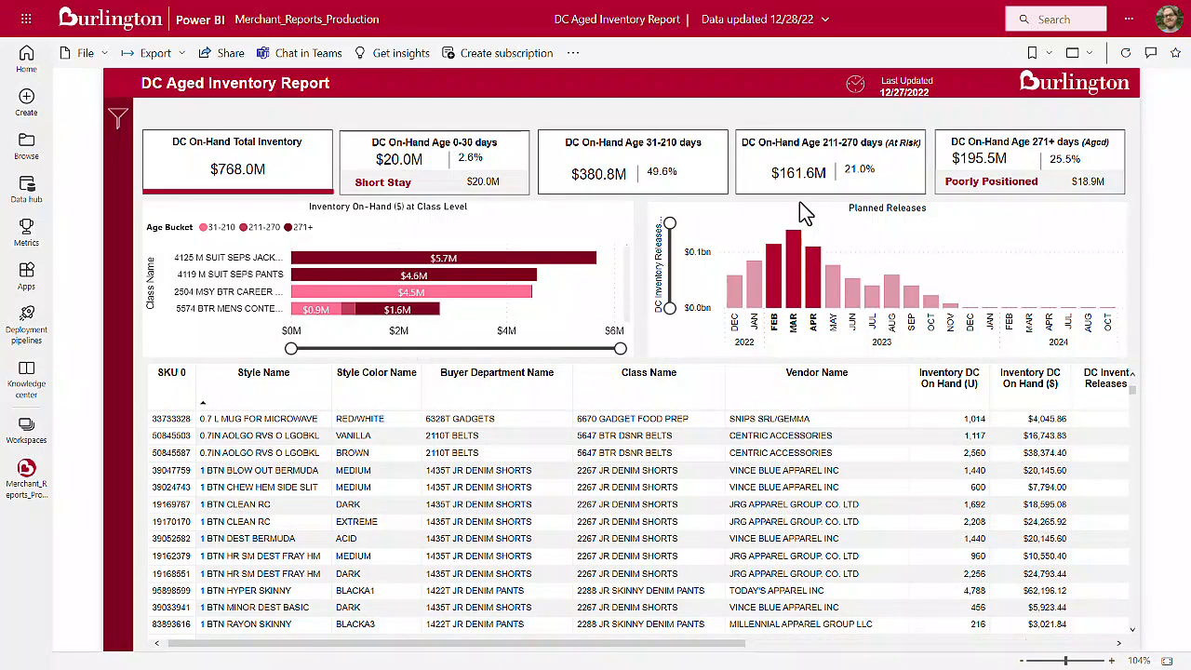
{"action": "left_click", "coordinate": [928, 240]}
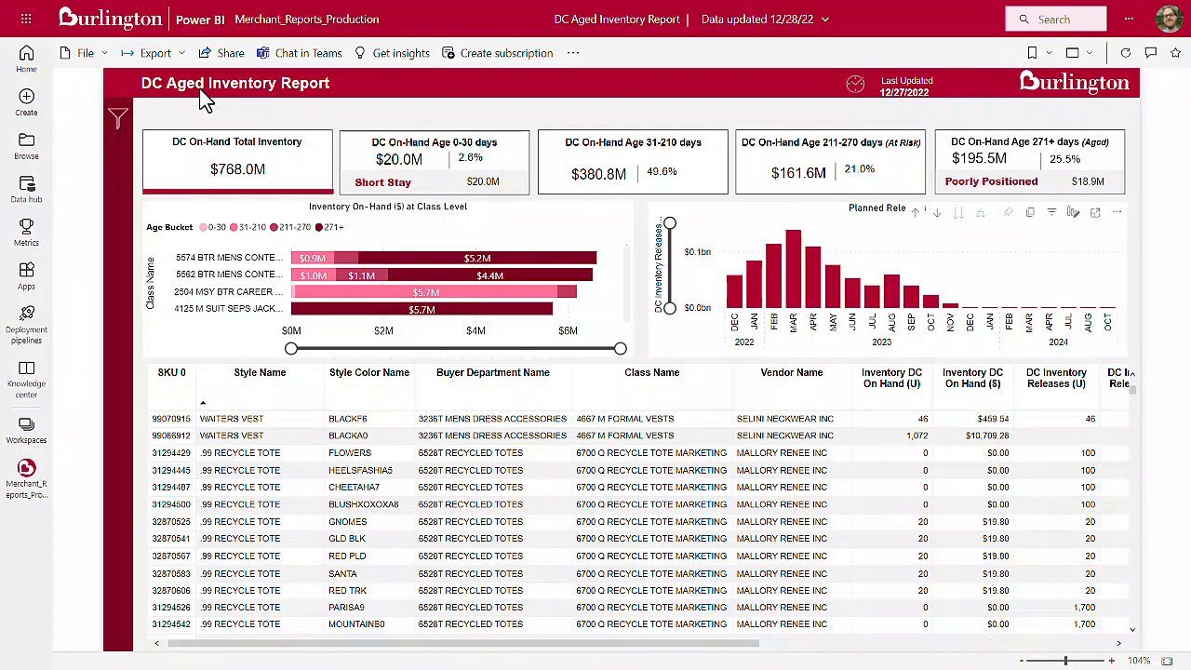
- Show the aged inventory report's slicers, and examine the Projected Inventory Age range and the People Hierarchy choices
{"action": "left_click", "coordinate": [121, 124]}
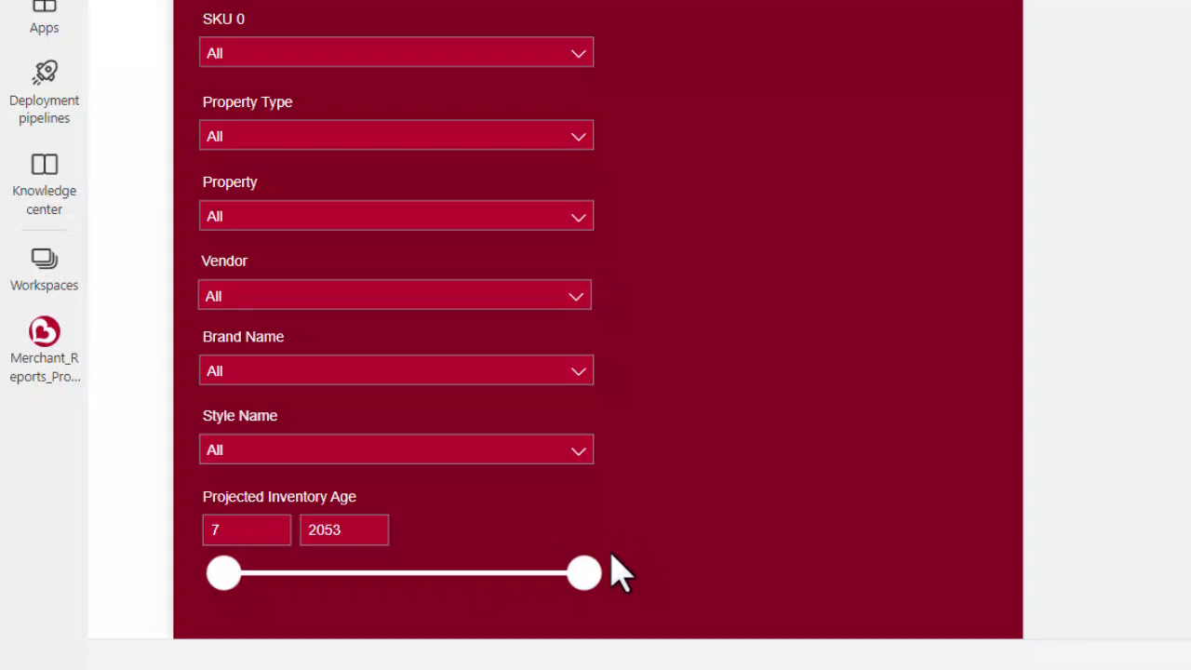
{"action": "left_click_drag", "start_coordinate": [586, 572], "coordinate": [606, 588]}
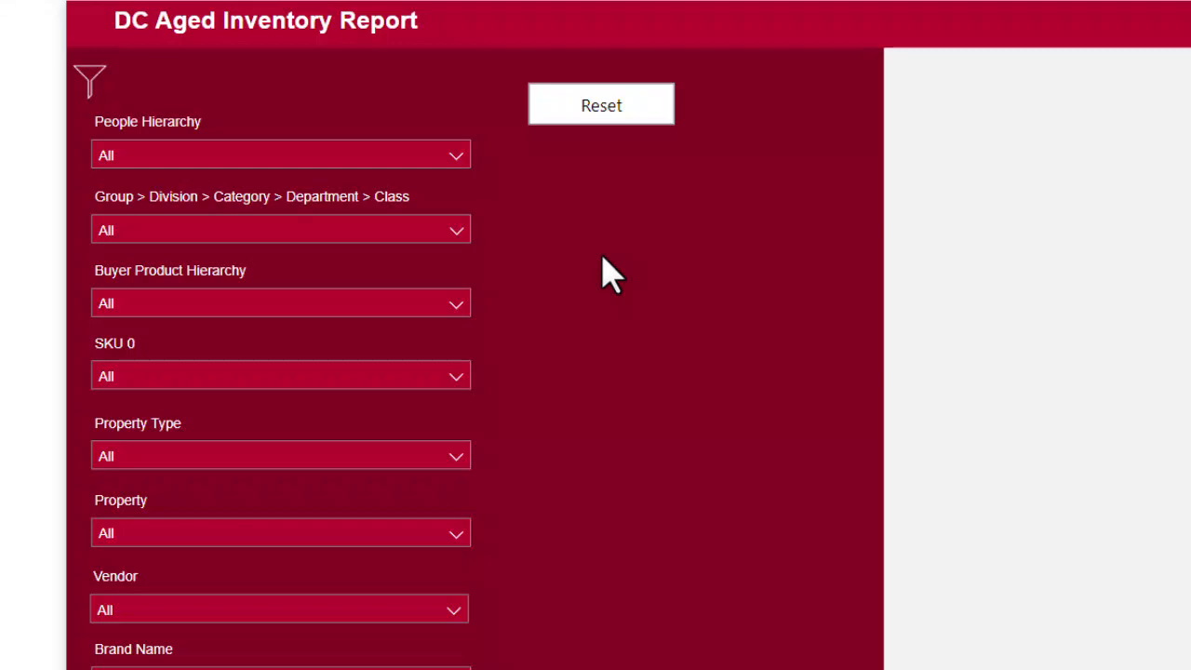
{"action": "left_click", "coordinate": [461, 160]}
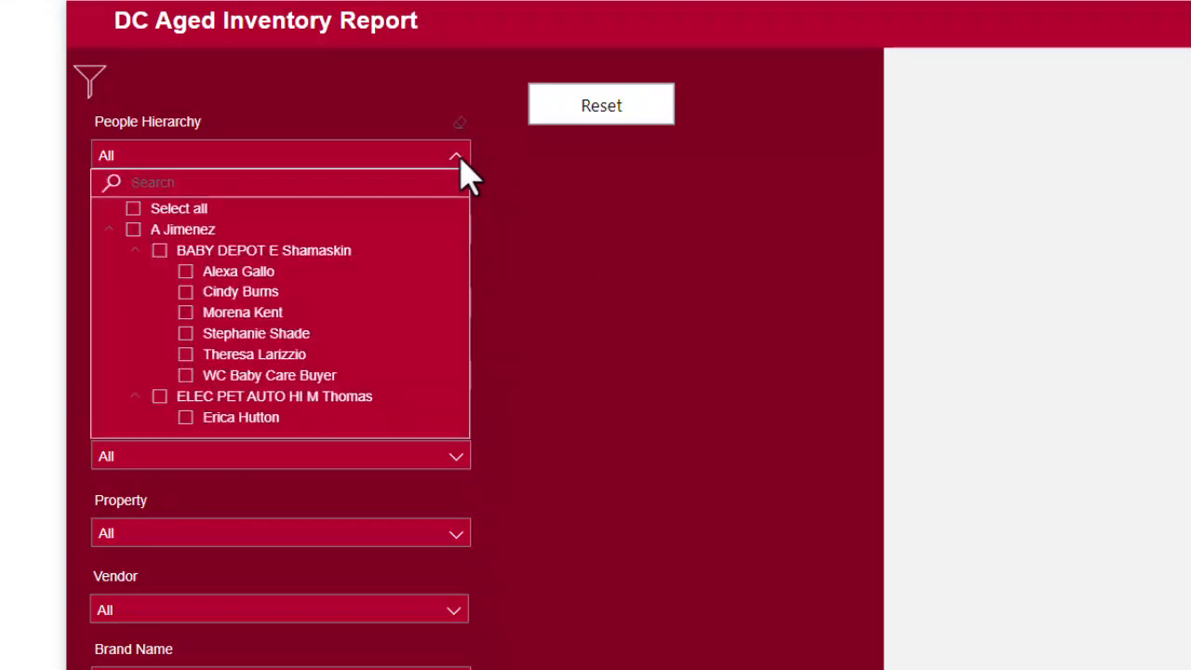
- Try the vendor slicer with FRED DAVID INT'L USA INC., 10 STRAWBERRY/ INTERMOUNTAIN and 18 ROCKS LLC, leaving no vendor selected
{"action": "left_click", "coordinate": [455, 611]}
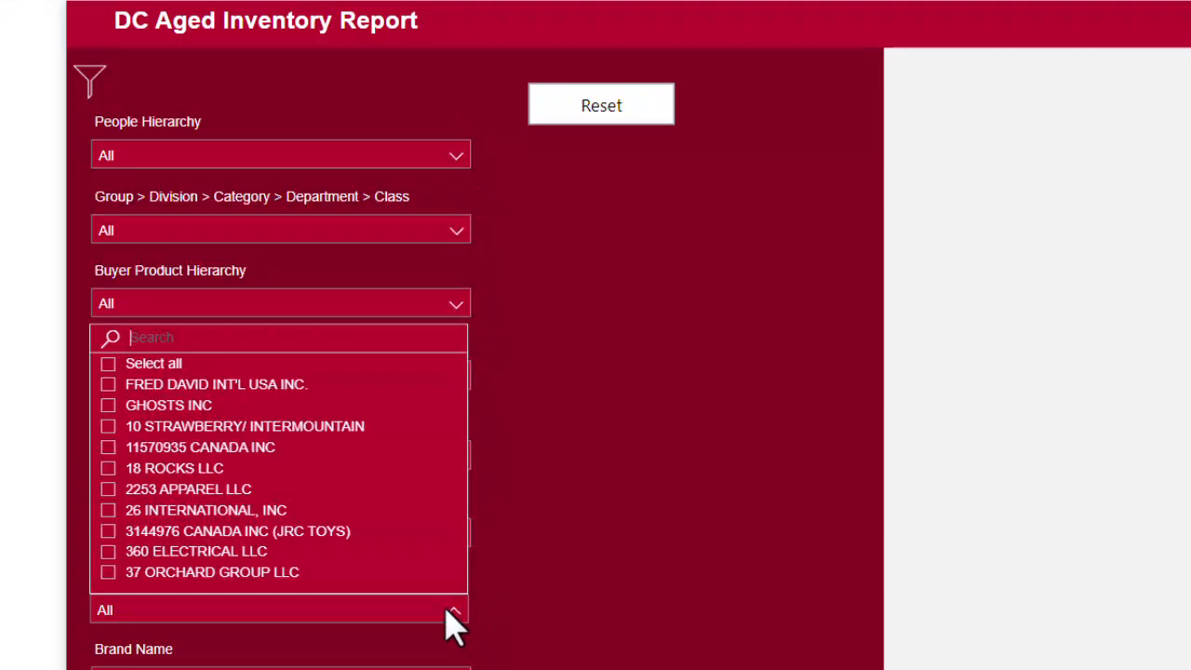
{"action": "left_click", "coordinate": [221, 385]}
{"action": "left_click", "coordinate": [222, 428]}
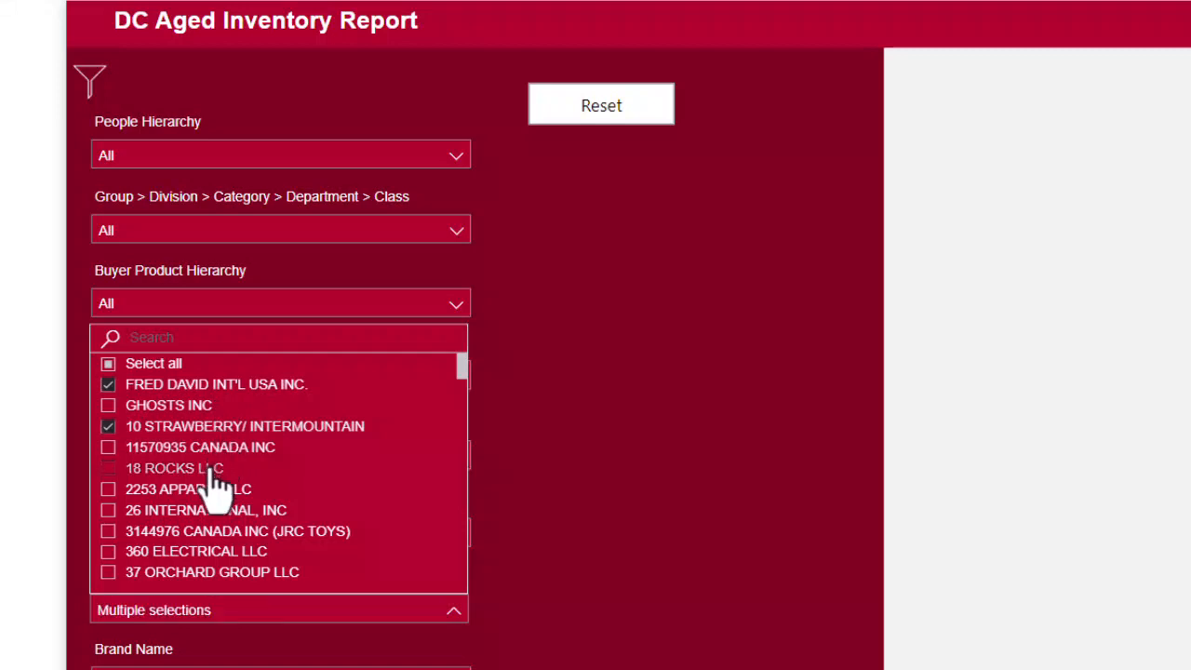
{"action": "left_click", "coordinate": [213, 469]}
{"action": "left_click", "coordinate": [196, 470]}
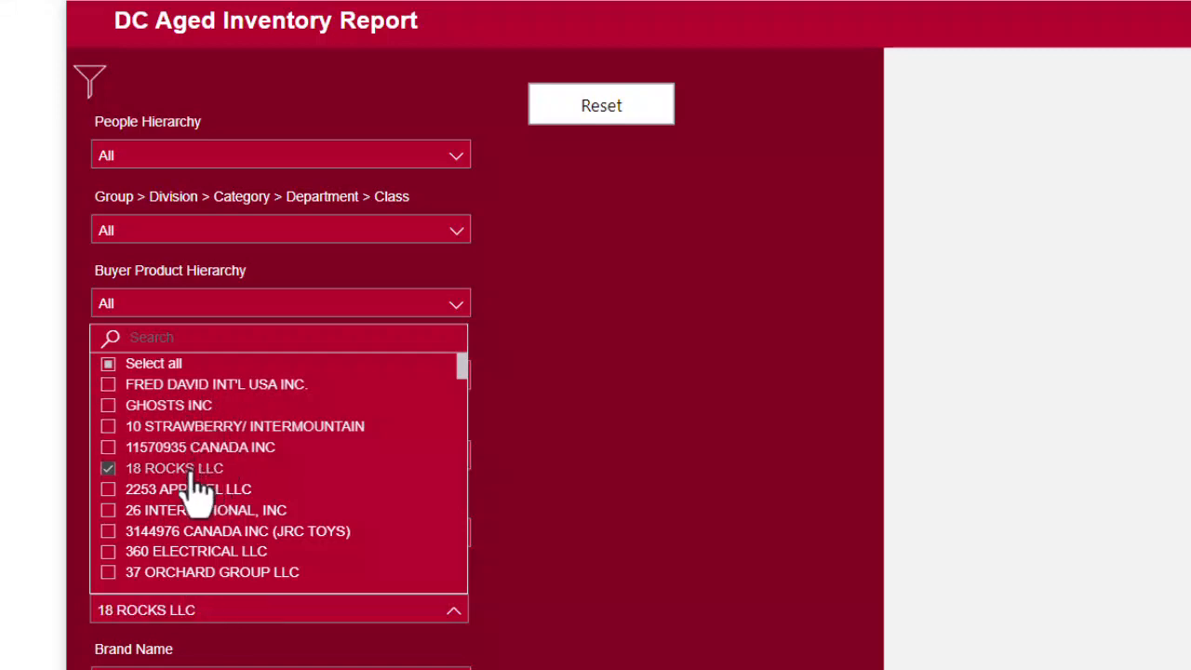
{"action": "left_click", "coordinate": [196, 470]}
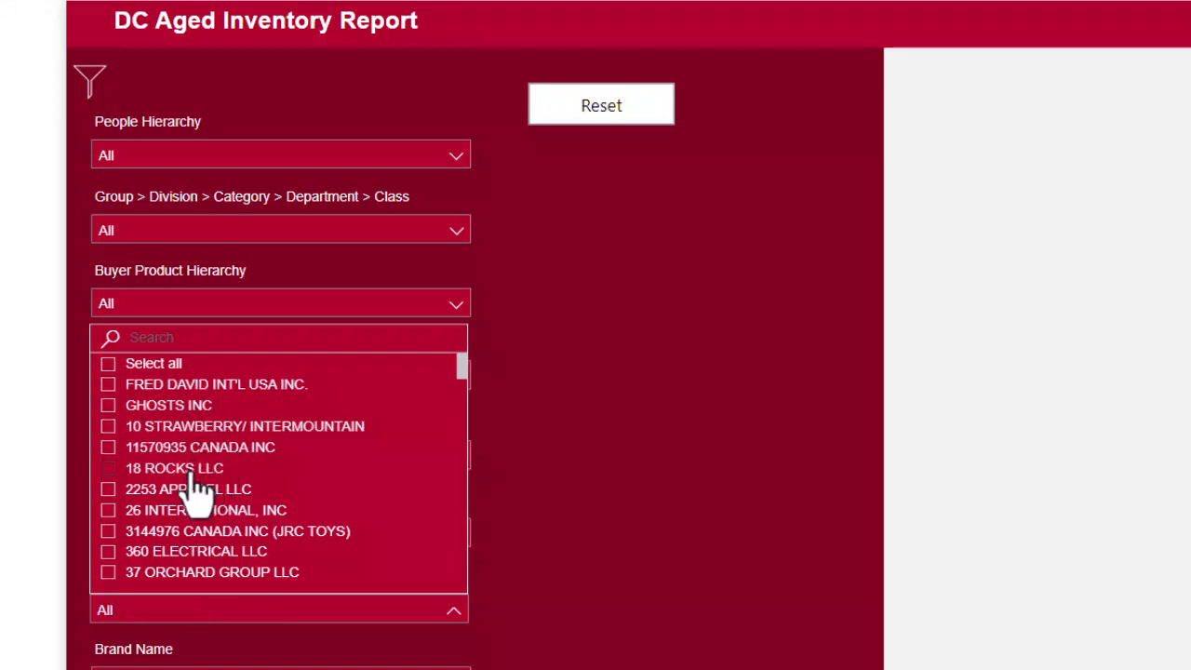
- Search the vendors for CONAIR, select CONAIR CORPORATION and CONAIR CORPORATION/CUISINART &, and reset all slicers
{"action": "left_click", "coordinate": [192, 339]}
{"action": "type", "text": "CONAIR"}
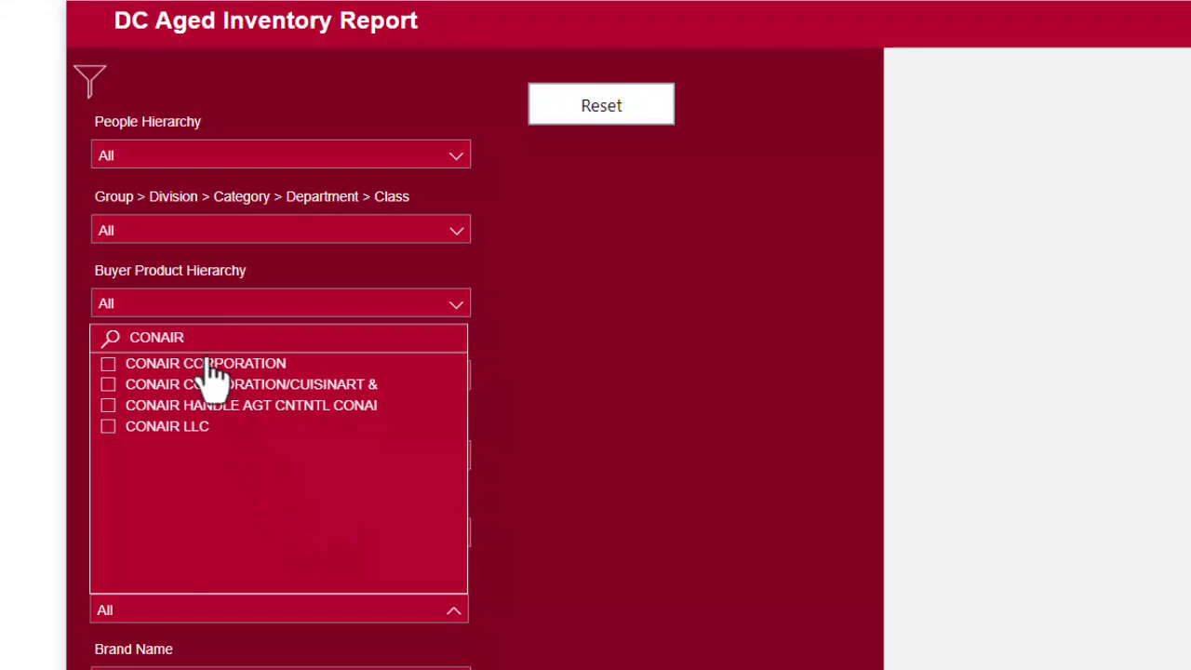
{"action": "left_click", "coordinate": [205, 362]}
{"action": "left_click", "coordinate": [197, 384]}
{"action": "left_click", "coordinate": [198, 405]}
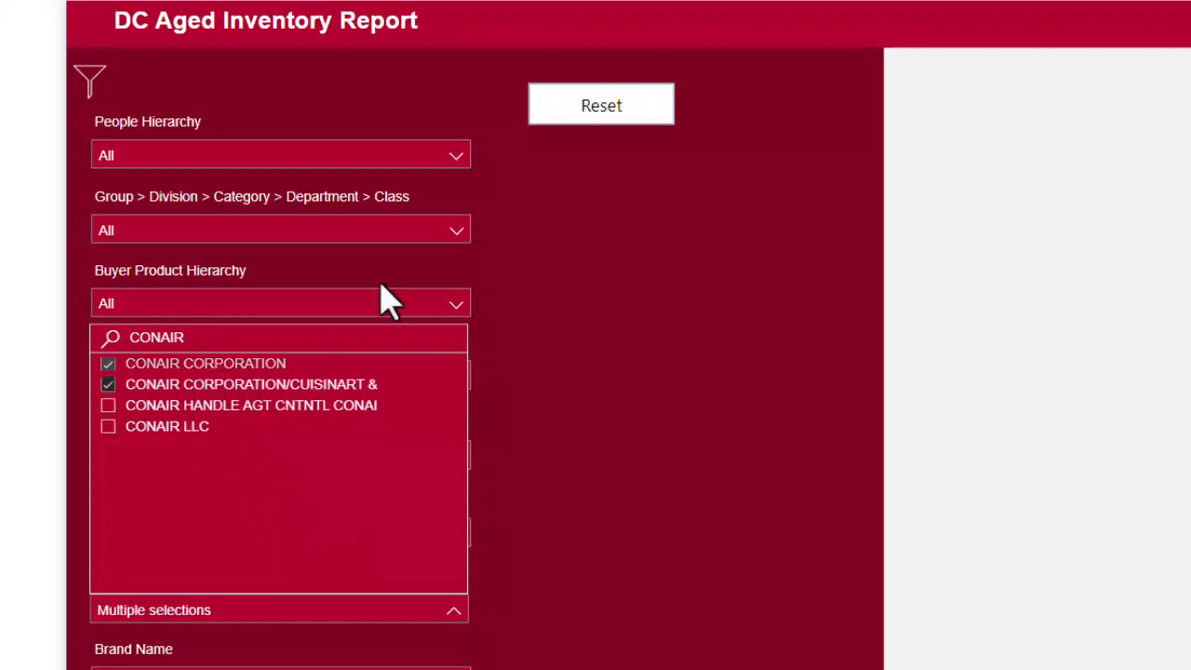
{"action": "left_click", "coordinate": [601, 109]}
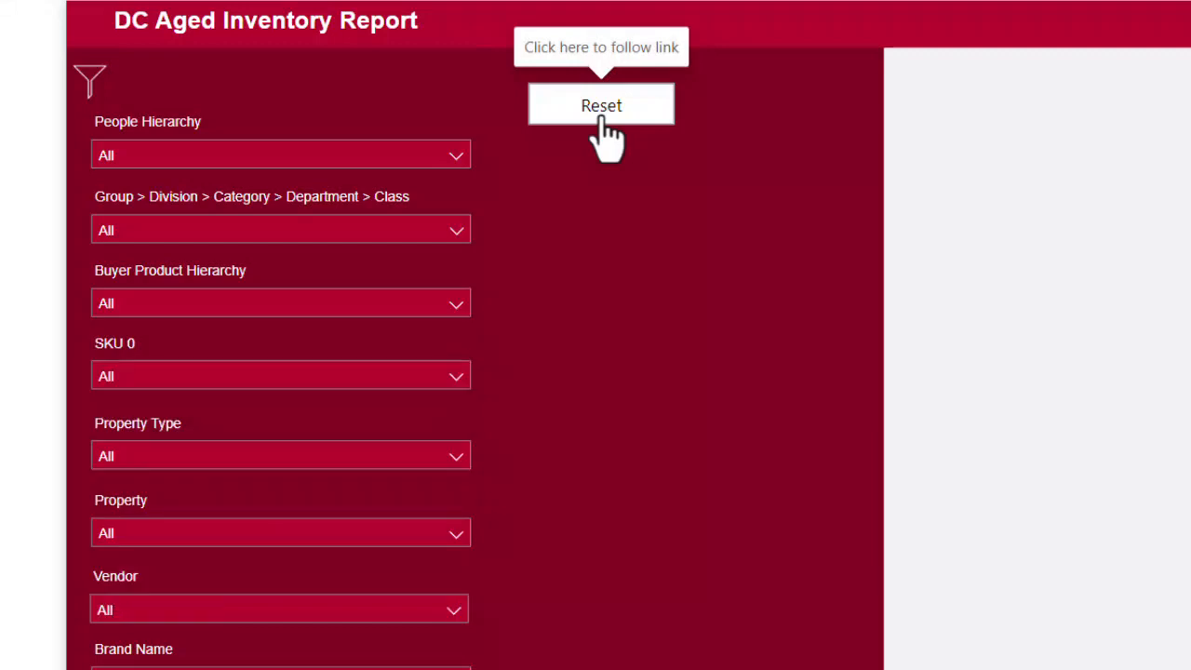
- Replace the vendor search with NEW, select NEW ADVENTURES LLC, and clear the vendor slicer's selection
{"action": "left_click", "coordinate": [454, 610]}
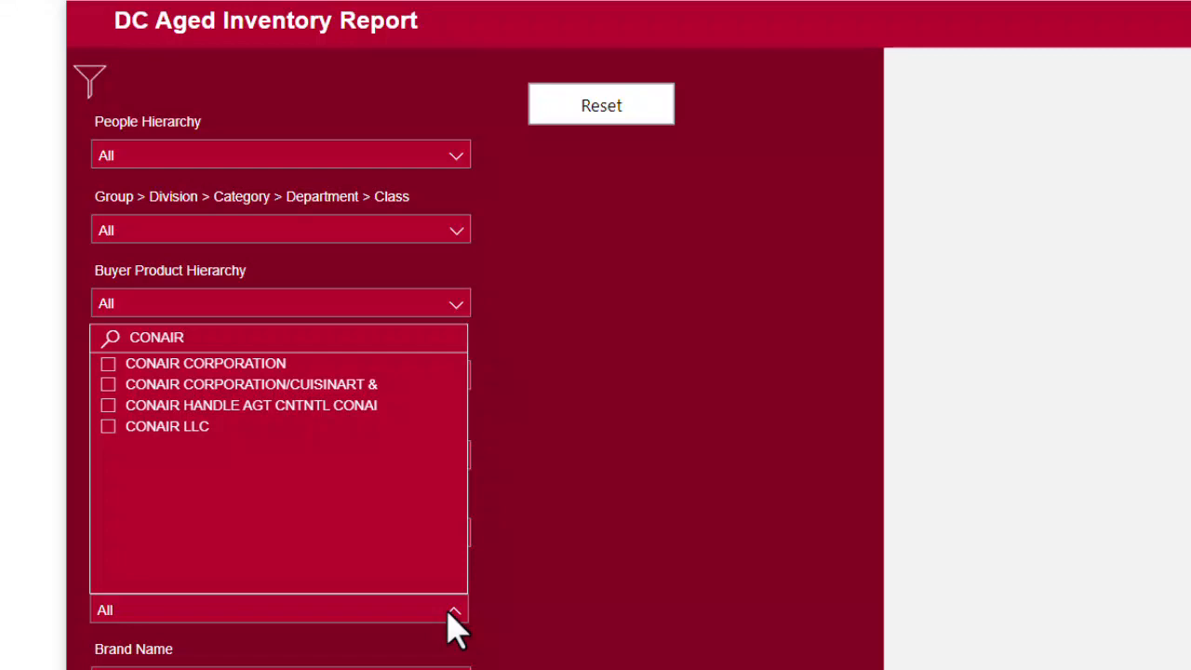
{"action": "key", "text": "ctrl+a"}
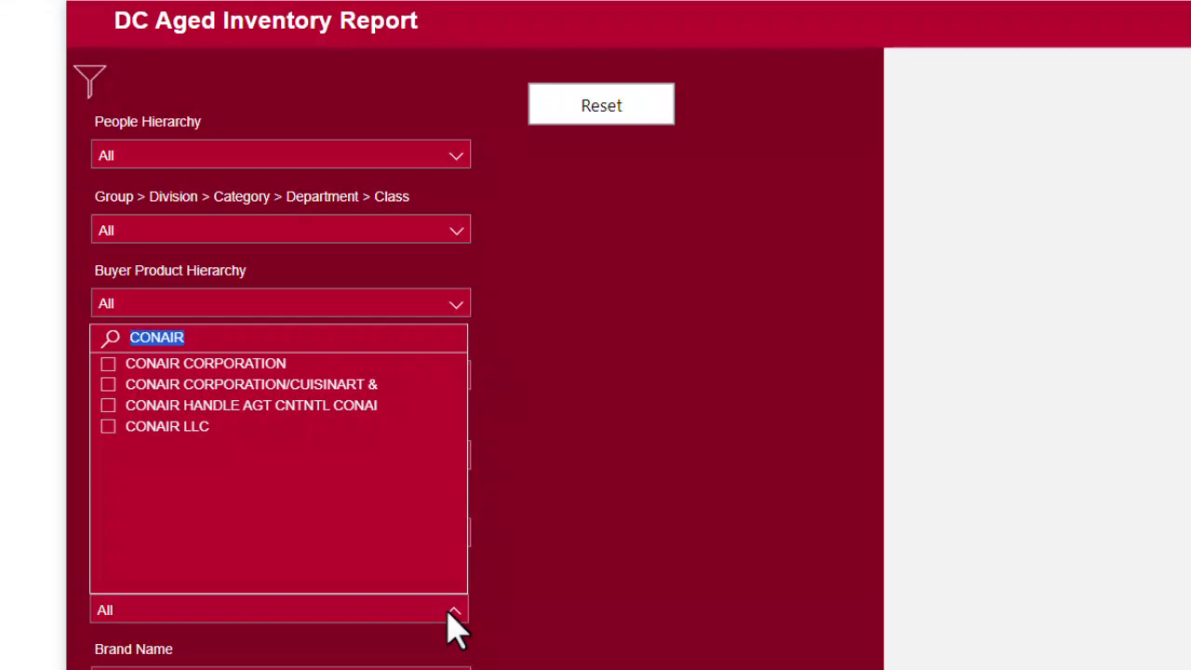
{"action": "key", "text": "BackSpace"}
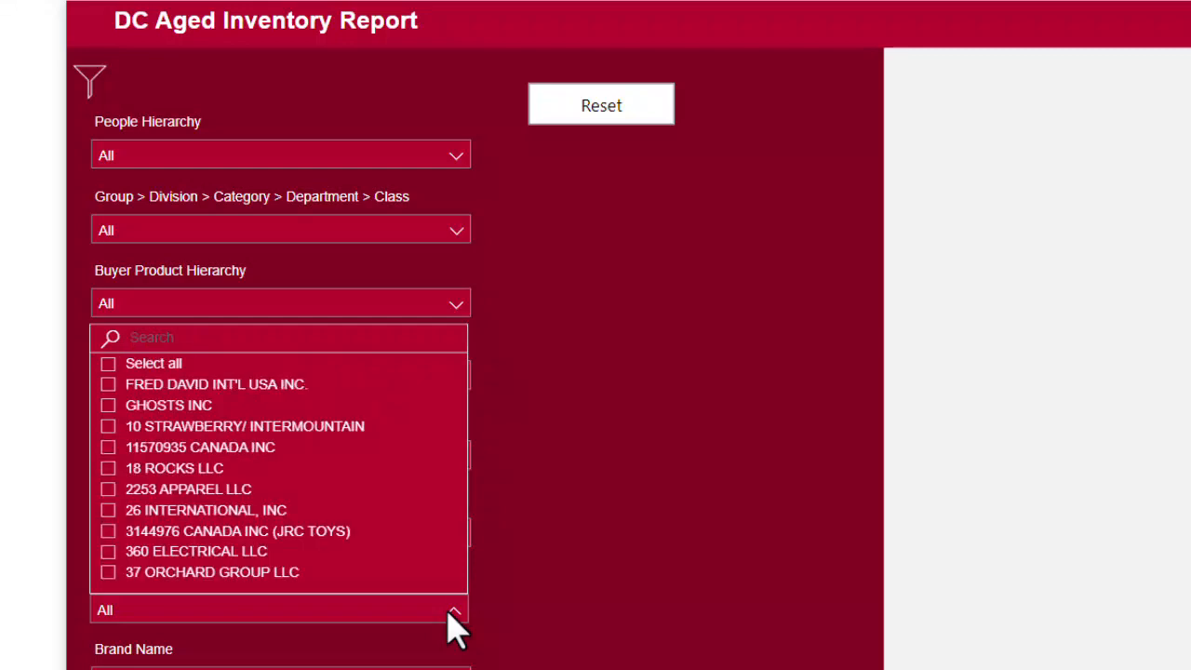
{"action": "type", "text": "NEW"}
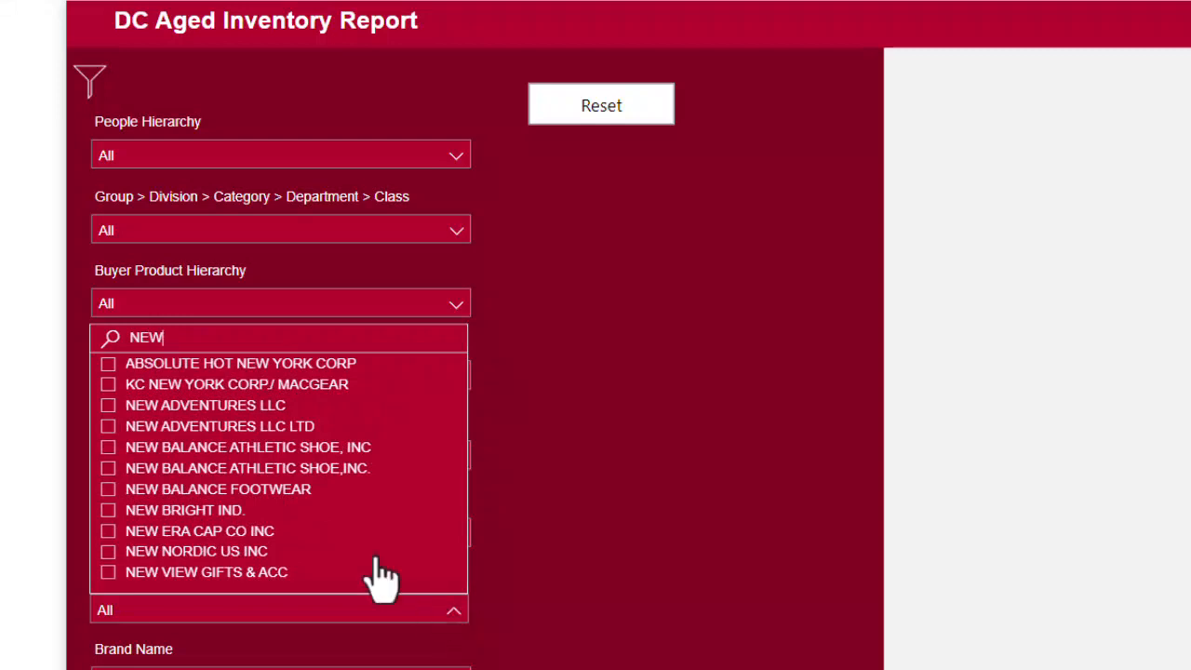
{"action": "left_click", "coordinate": [249, 406]}
{"action": "left_click", "coordinate": [509, 458]}
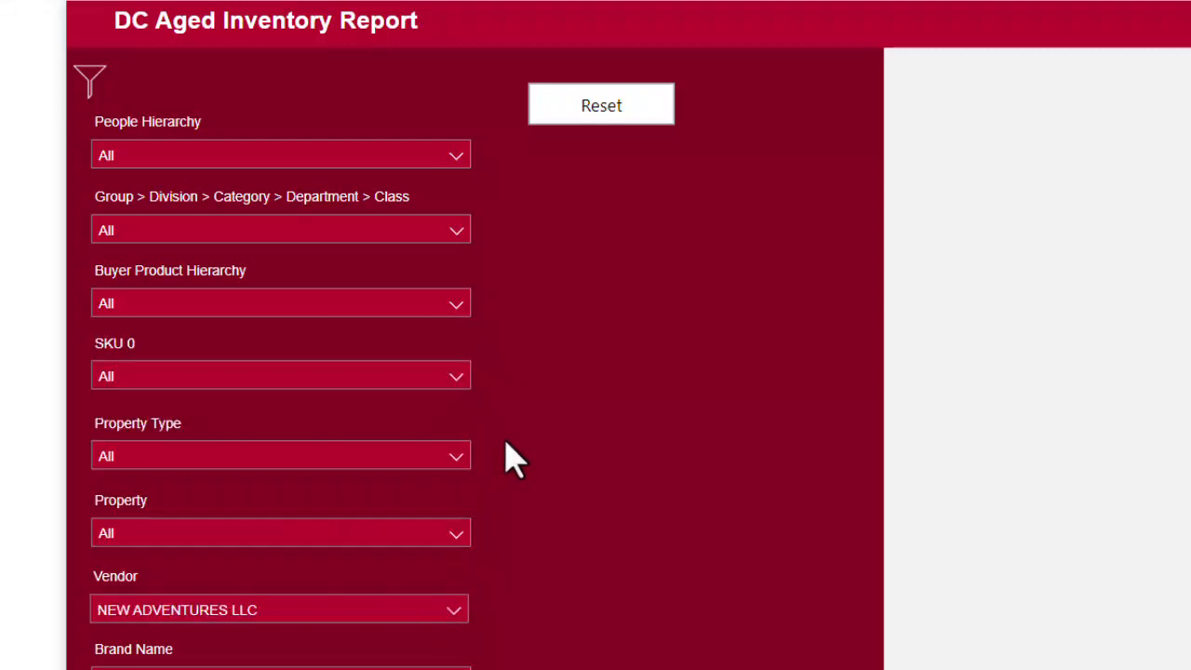
{"action": "left_click", "coordinate": [456, 577]}
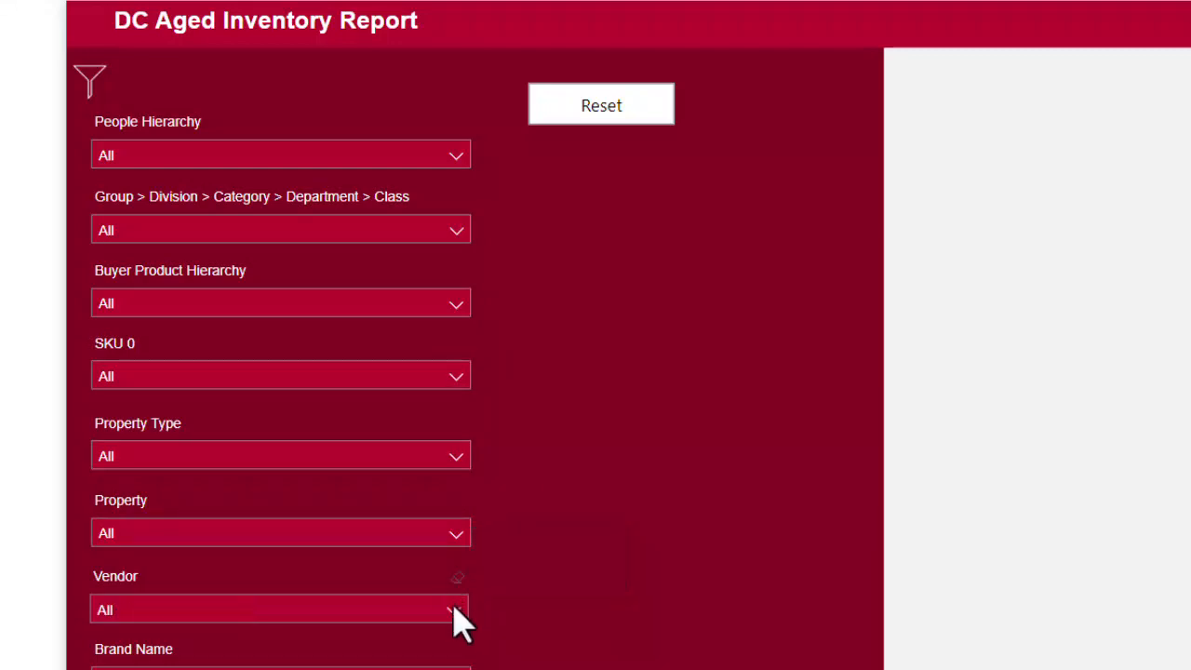
- Search the vendors for CONAIR, filter the report to CONAIR LLC, and return to the report view
{"action": "left_click", "coordinate": [455, 614]}
{"action": "type", "text": "CONAIR"}
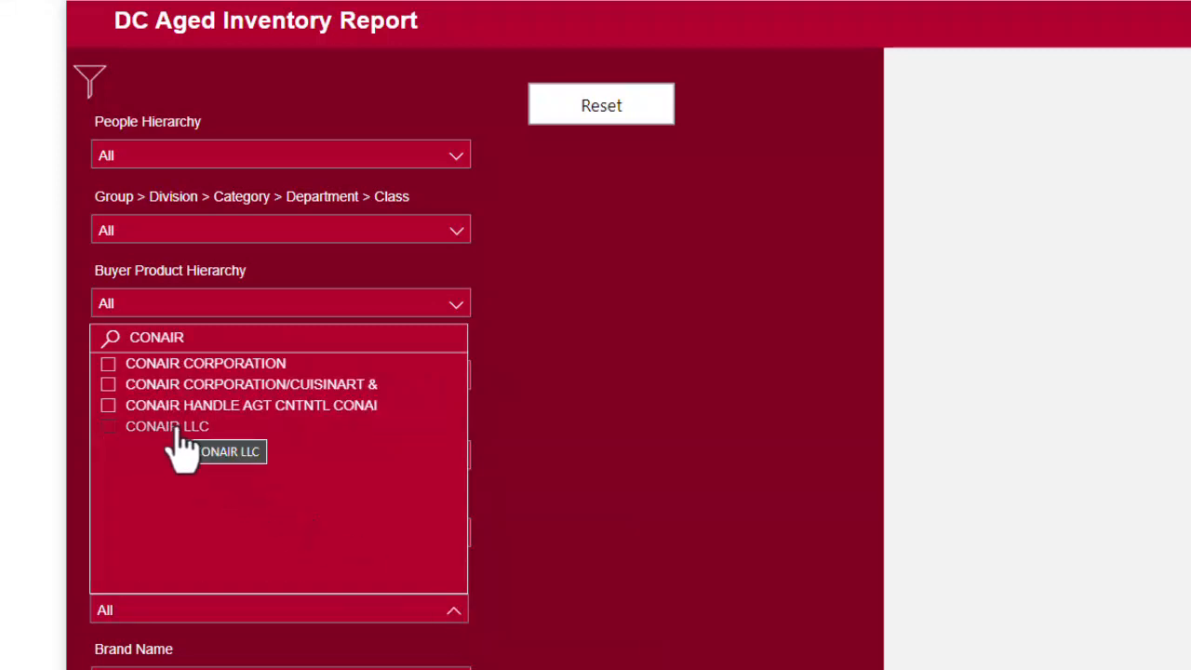
{"action": "left_click", "coordinate": [174, 429]}
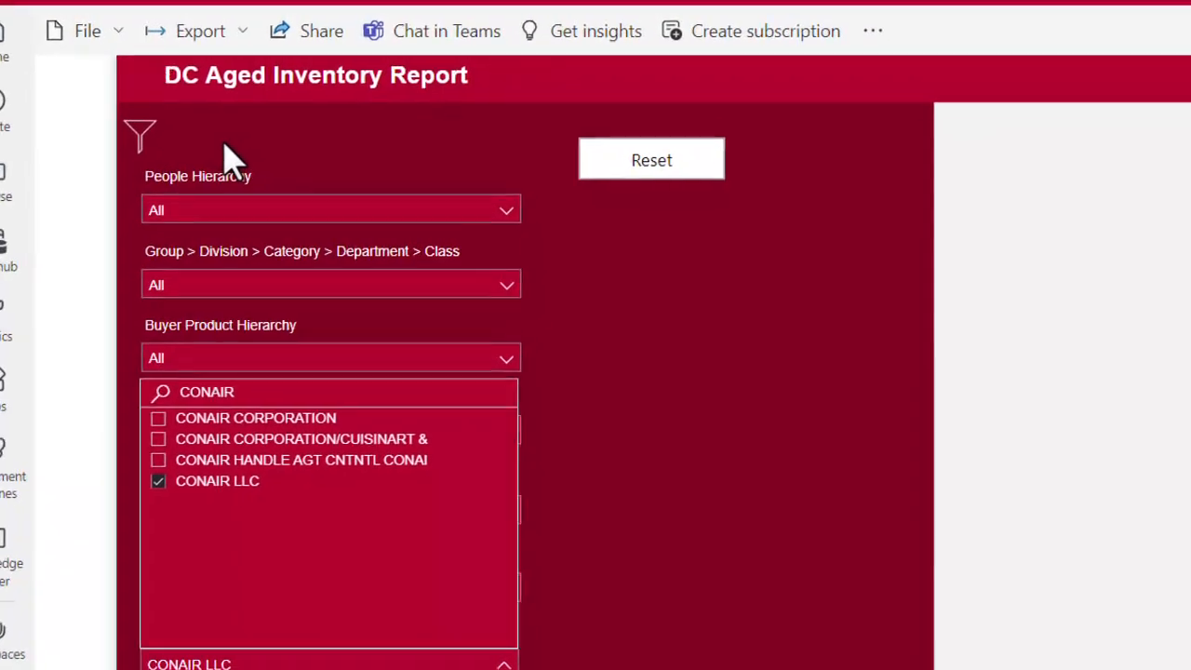
{"action": "left_click", "coordinate": [261, 196]}
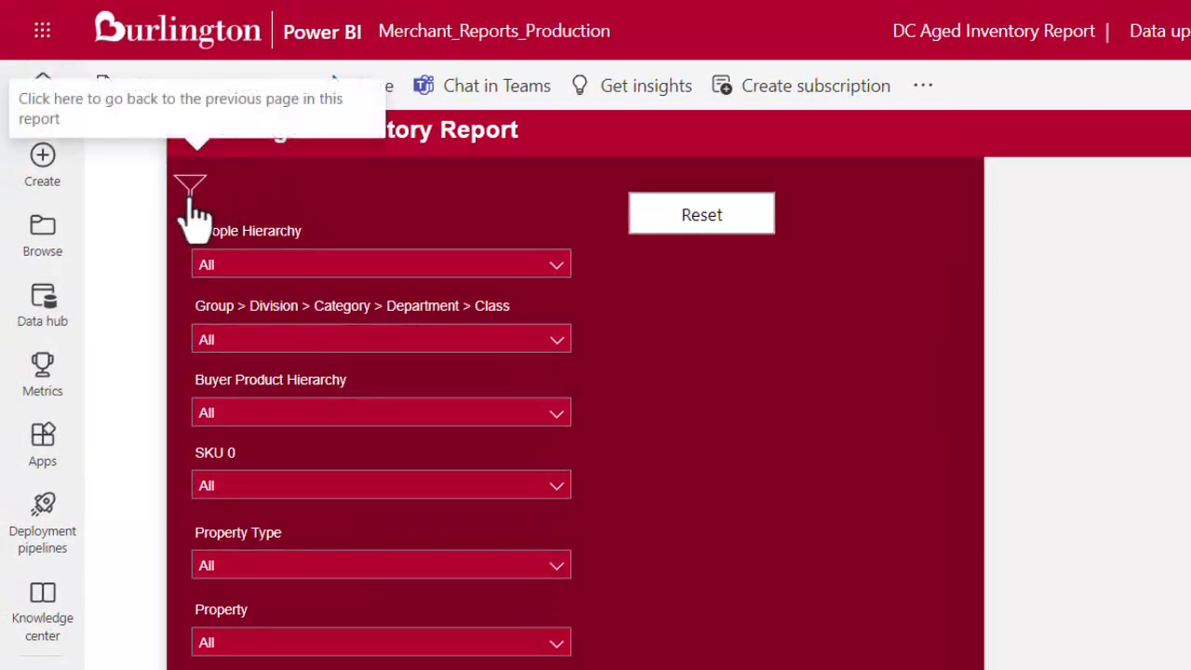
{"action": "left_click", "coordinate": [191, 212]}
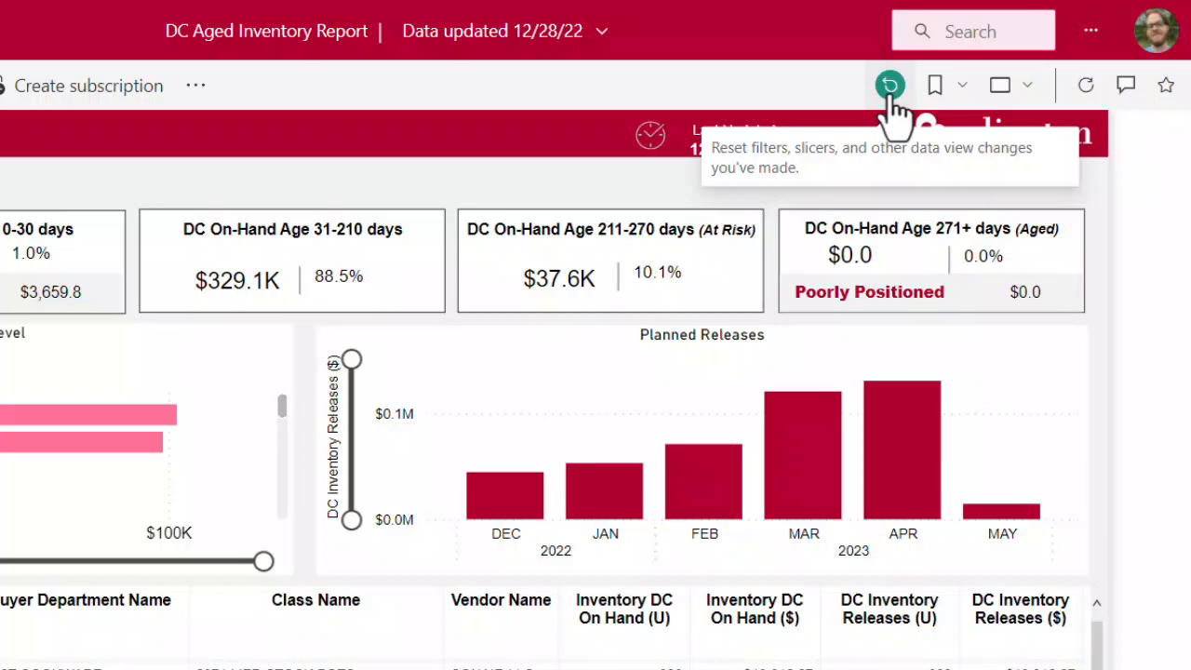
- Reset the DC Aged Inventory Report's filters, slicers and other data view changes to default
{"action": "left_click", "coordinate": [890, 85]}
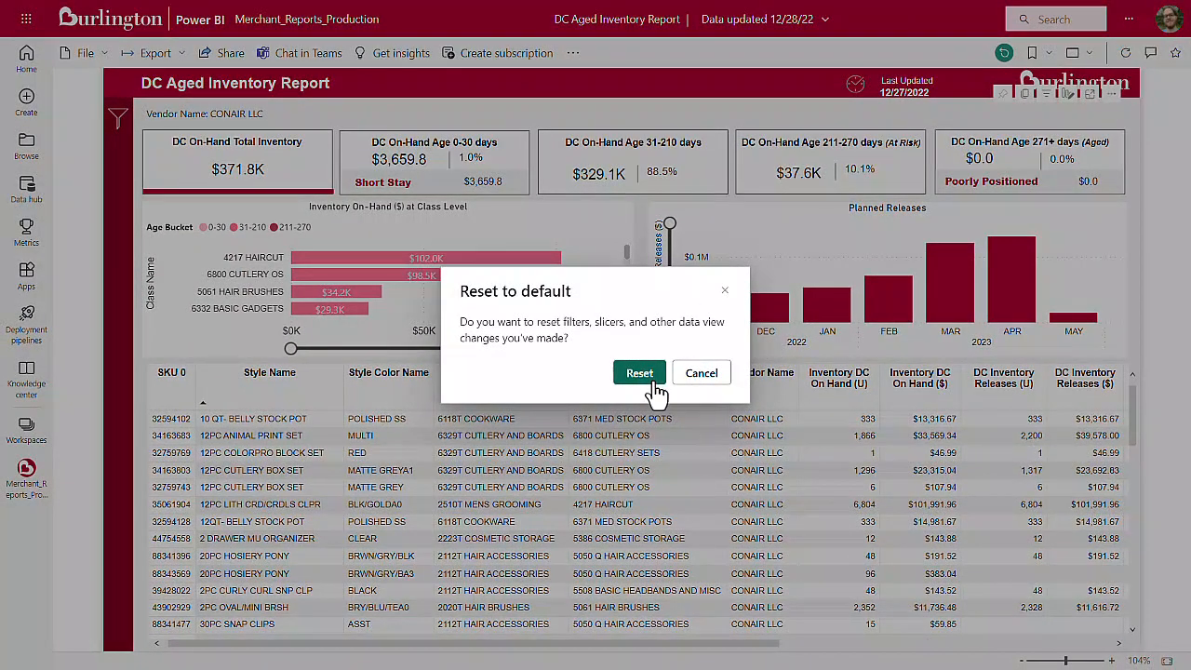
{"action": "left_click", "coordinate": [640, 373]}
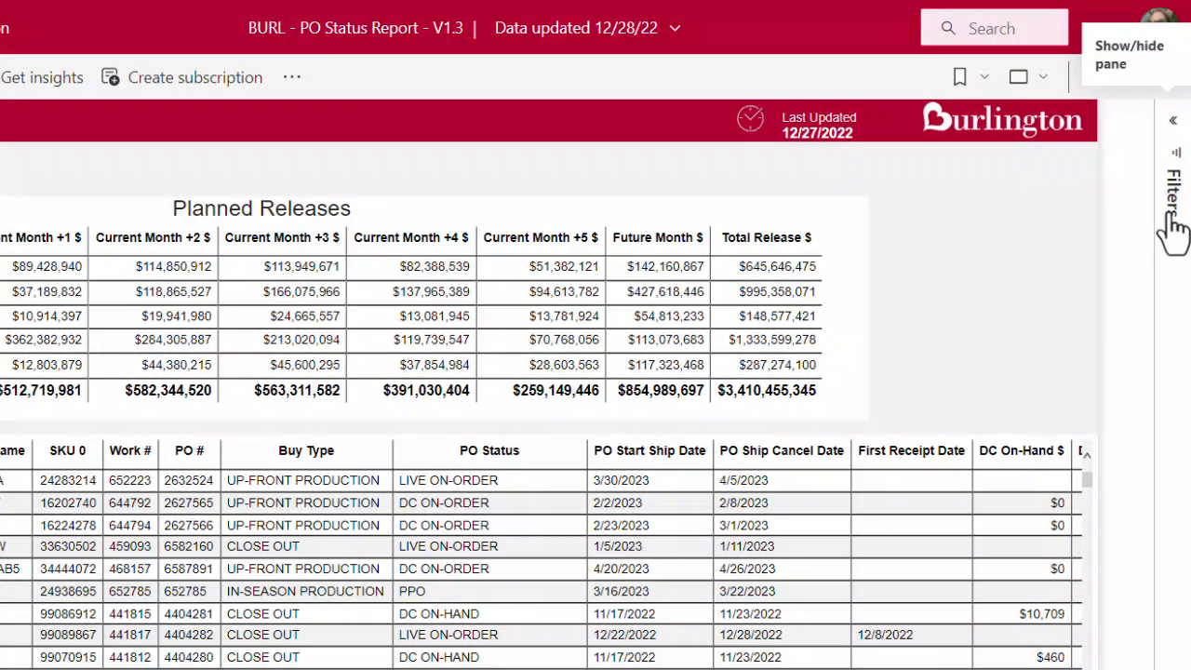
- Filter the Planned Releases table to the PO Status DC ON-HAND with a visual-level filter, and clear that filter
{"action": "left_click", "coordinate": [1170, 216]}
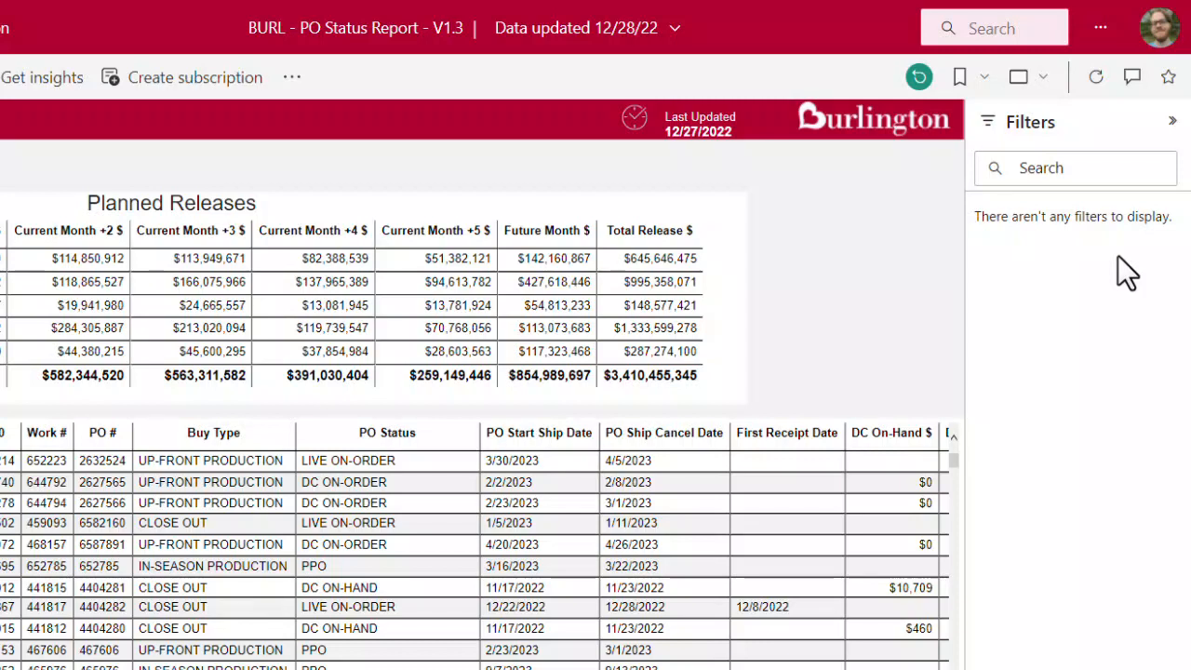
{"action": "left_click", "coordinate": [724, 360]}
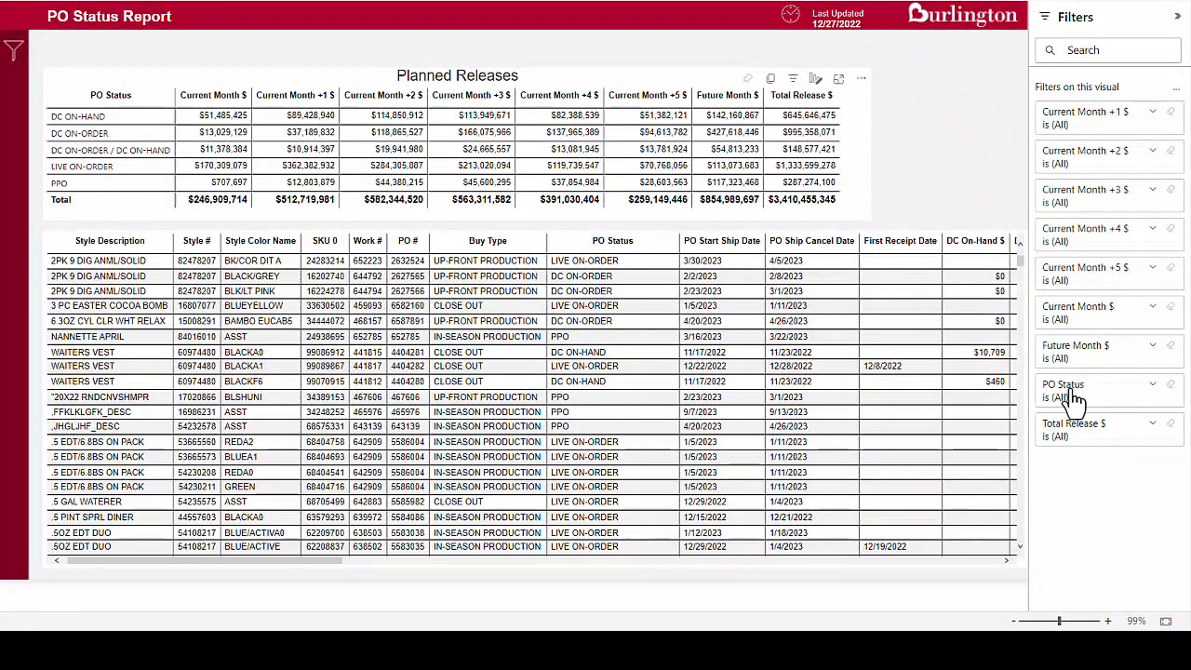
{"action": "left_click", "coordinate": [1059, 479]}
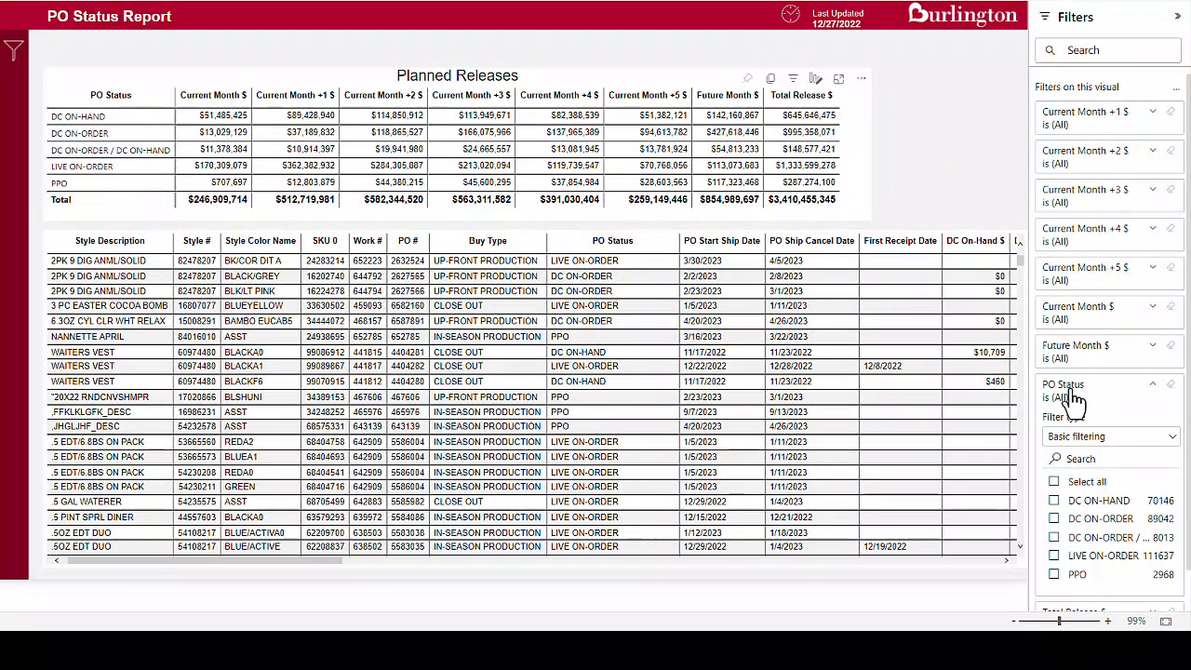
{"action": "left_click", "coordinate": [1098, 502]}
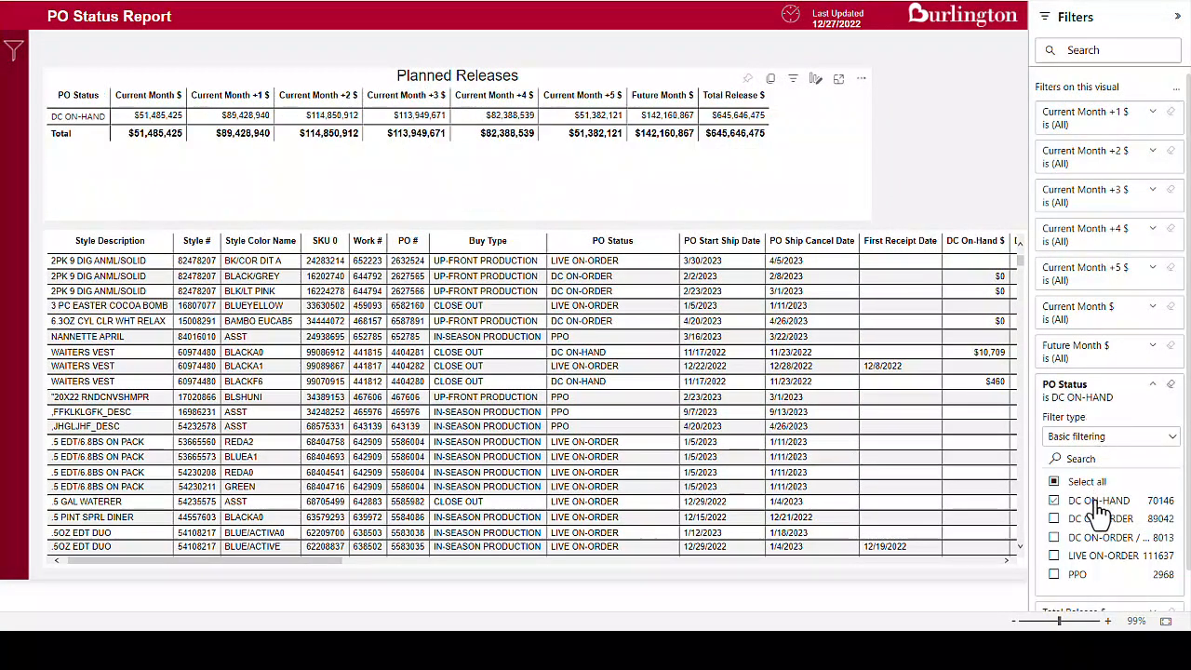
{"action": "left_click", "coordinate": [1172, 386]}
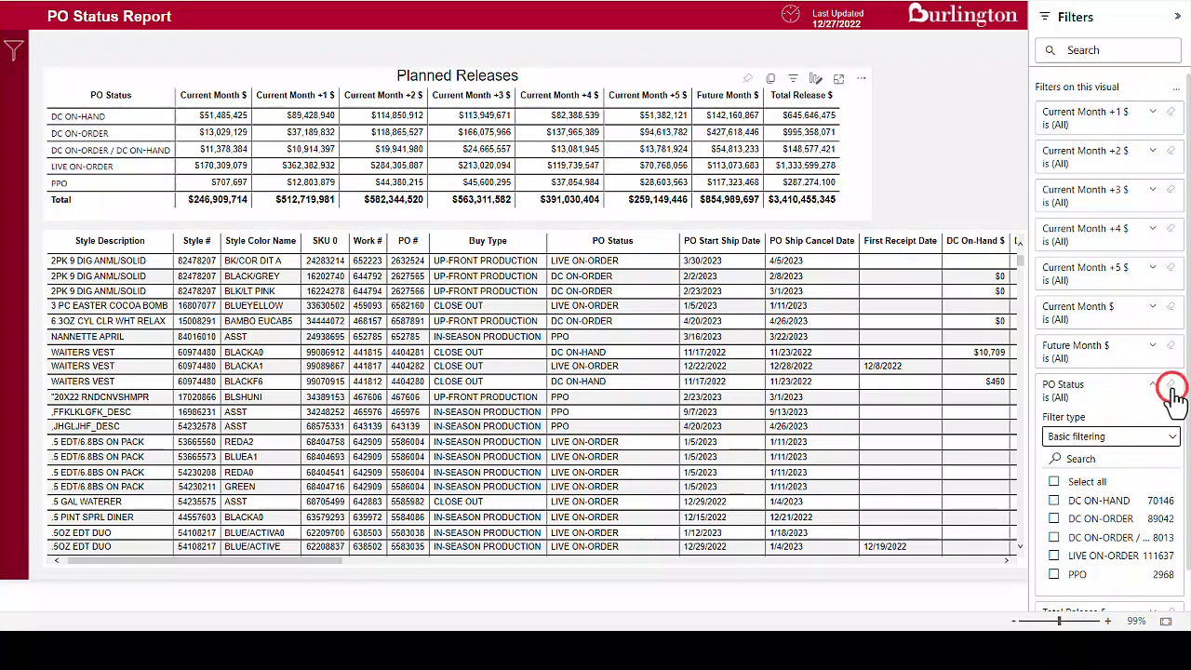